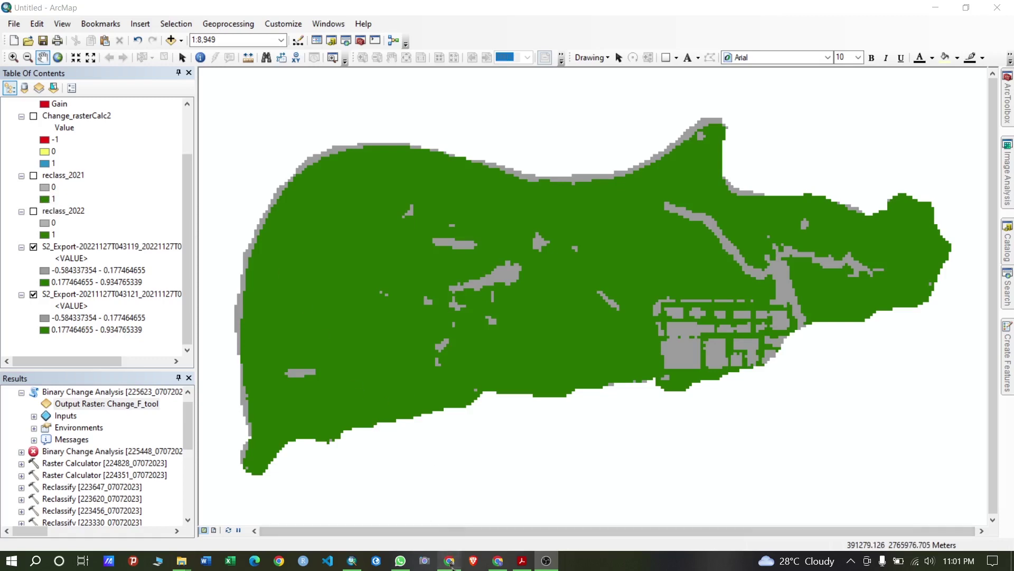
# Switch to the Forest Monitoring Earth Engine app showing the 2022-11-27 NDVI image.
pyautogui.click(450, 563)
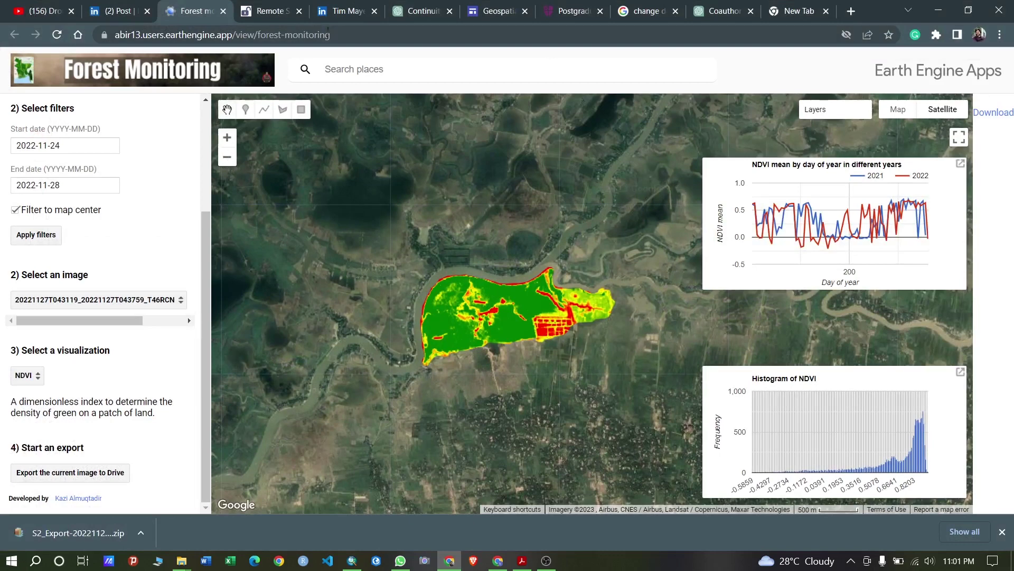
# Leave the web app and return to ArcMap's reclass_2021 and reclass_2022 map.
pyautogui.click(387, 36)
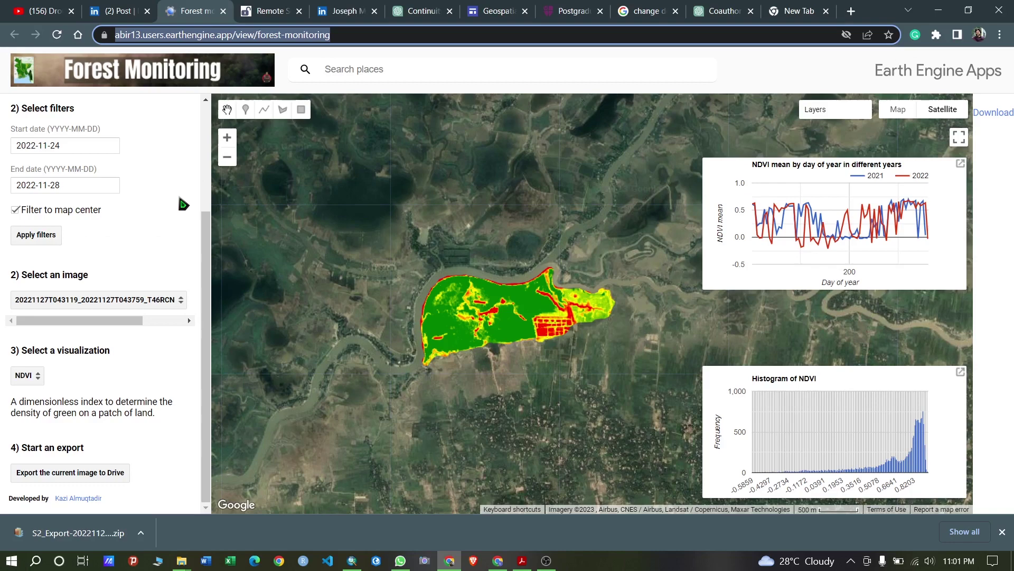
pyautogui.hotkey('alt', 'Tab')
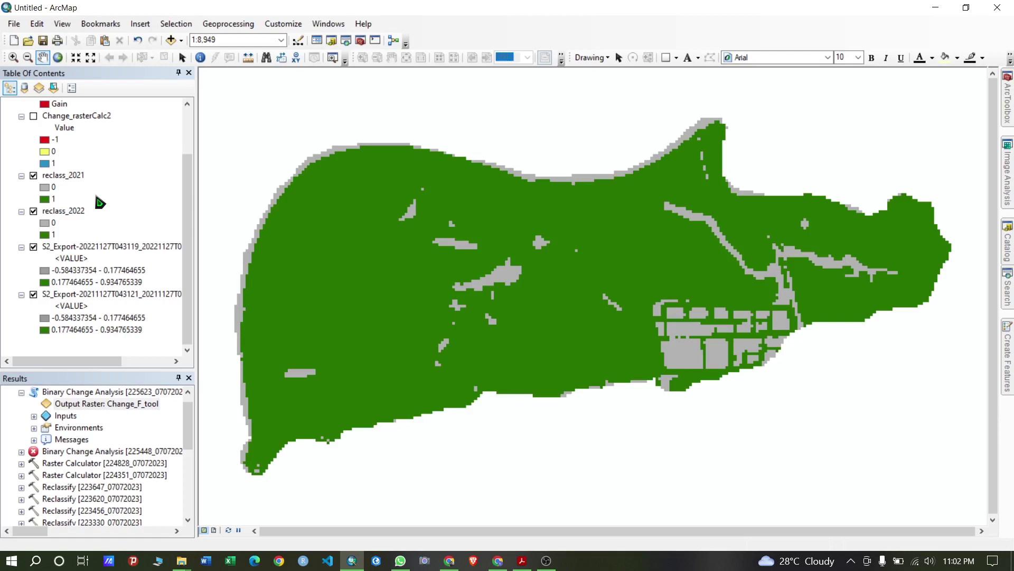
pyautogui.click(1007, 246)
pyautogui.click(1008, 288)
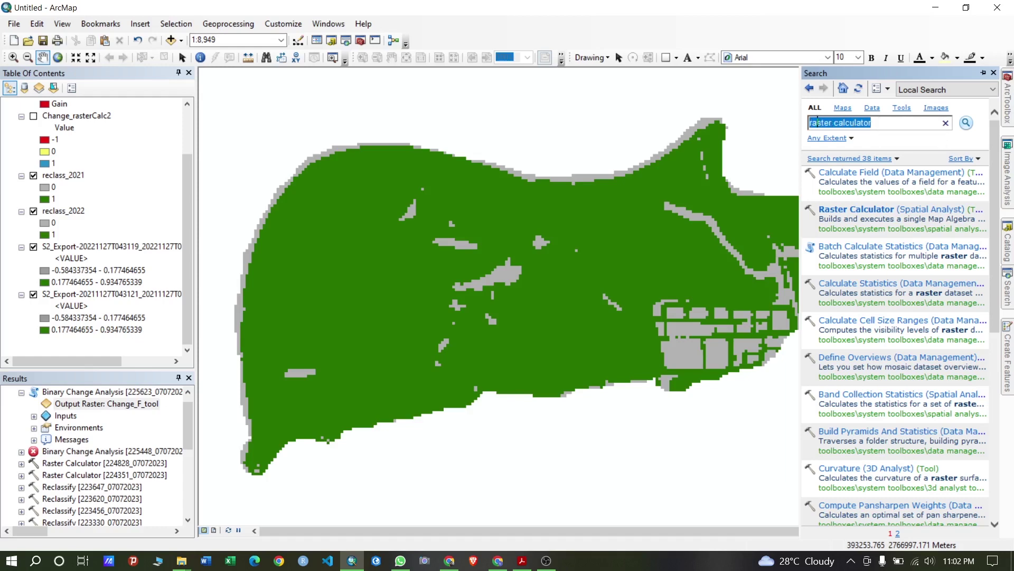
pyautogui.click(863, 213)
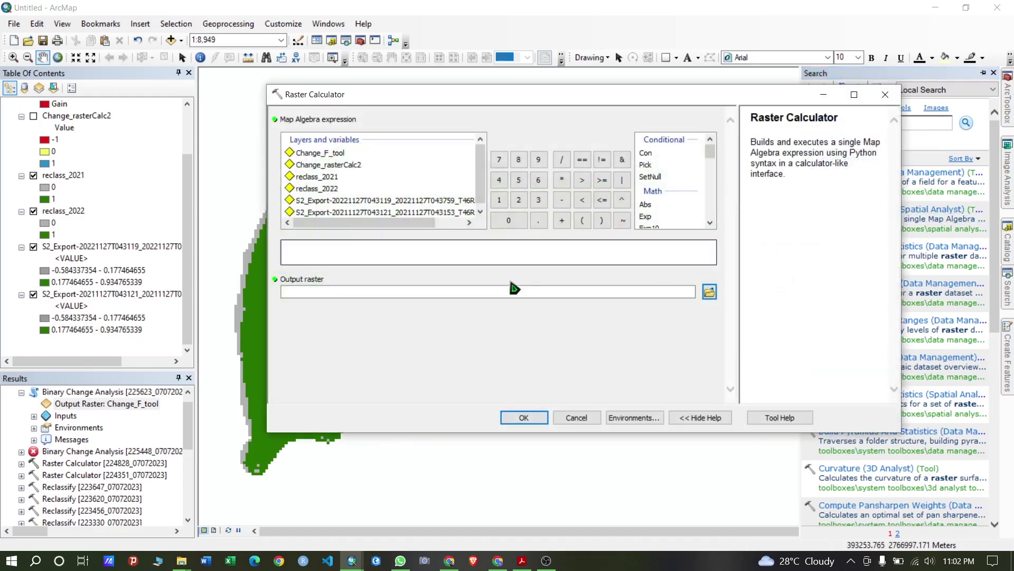
pyautogui.doubleClick(324, 188)
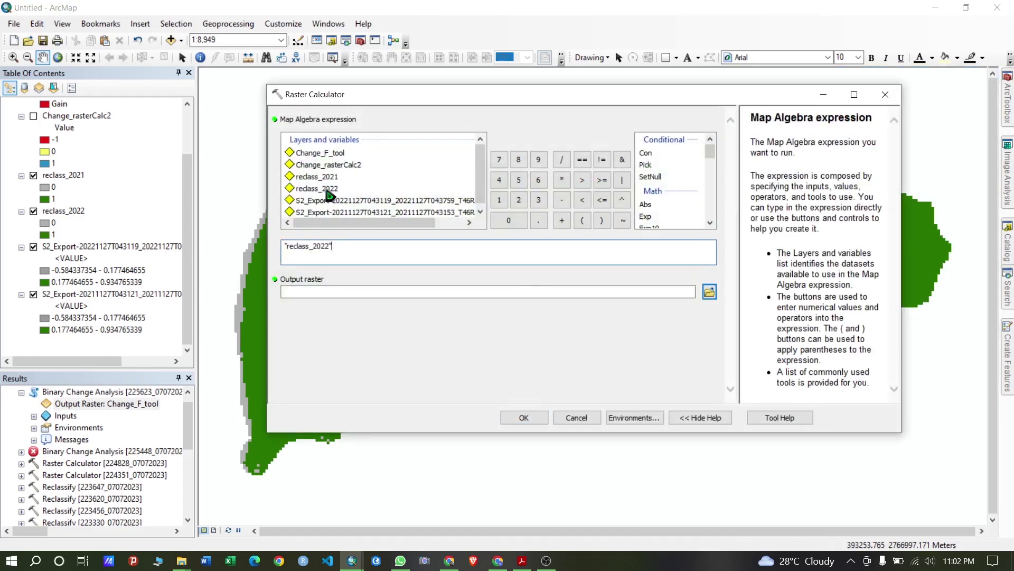
pyautogui.doubleClick(322, 178)
pyautogui.click(336, 246)
pyautogui.write('- "reclass_2021')
pyautogui.moveTo(386, 246); pyautogui.dragTo(284, 246)
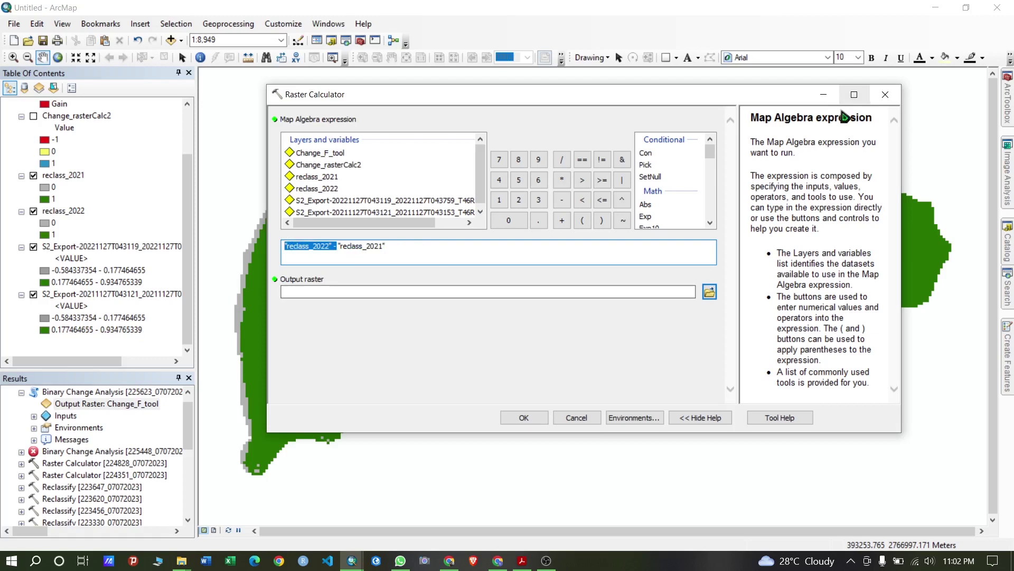
pyautogui.click(879, 97)
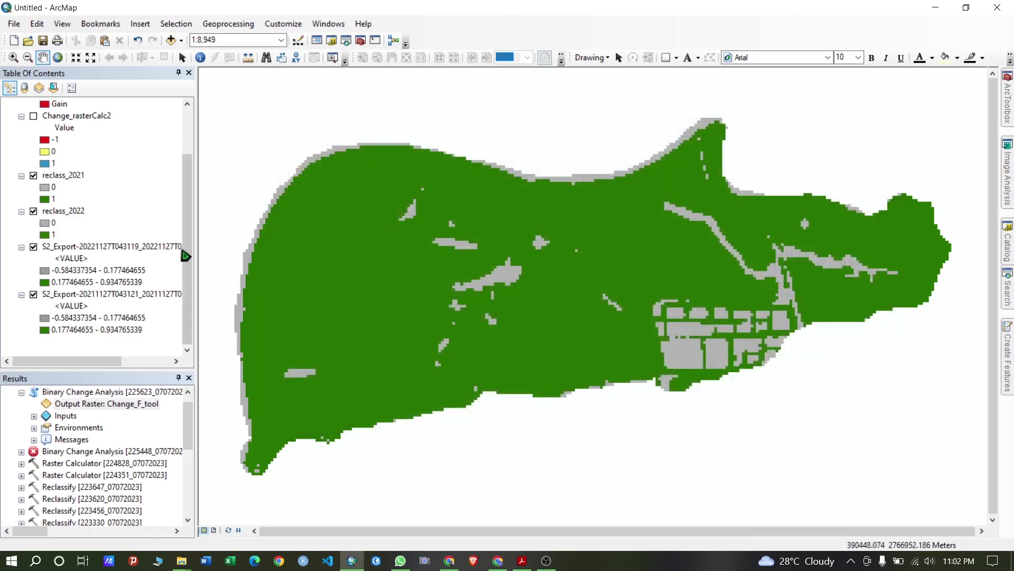
# Turn on the Change_rasterCalc2 layer to map its -1, 0 and 1 values.
pyautogui.click(33, 116)
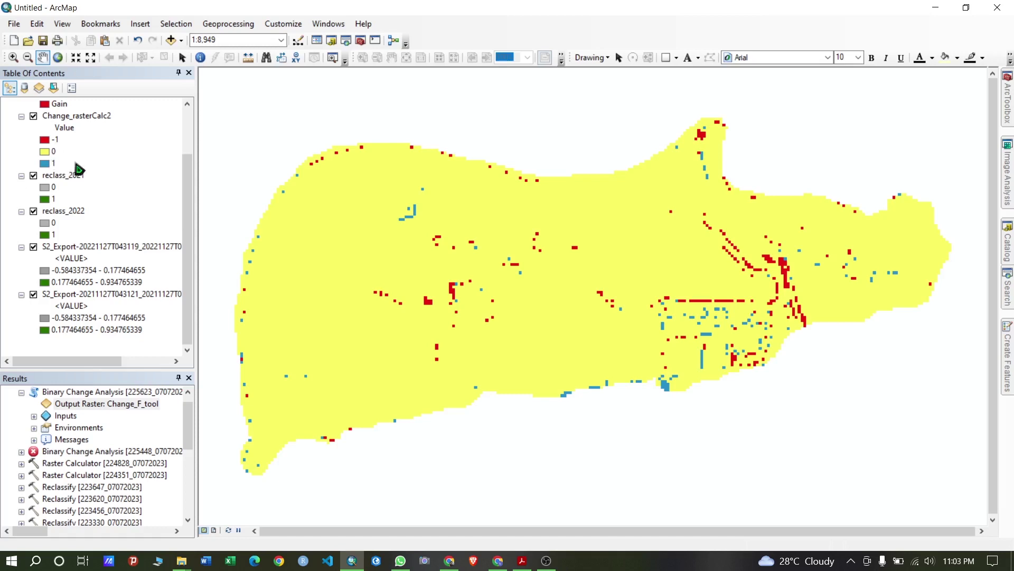
# Launch Windows Calculator from the Start menu app list.
pyautogui.click(12, 560)
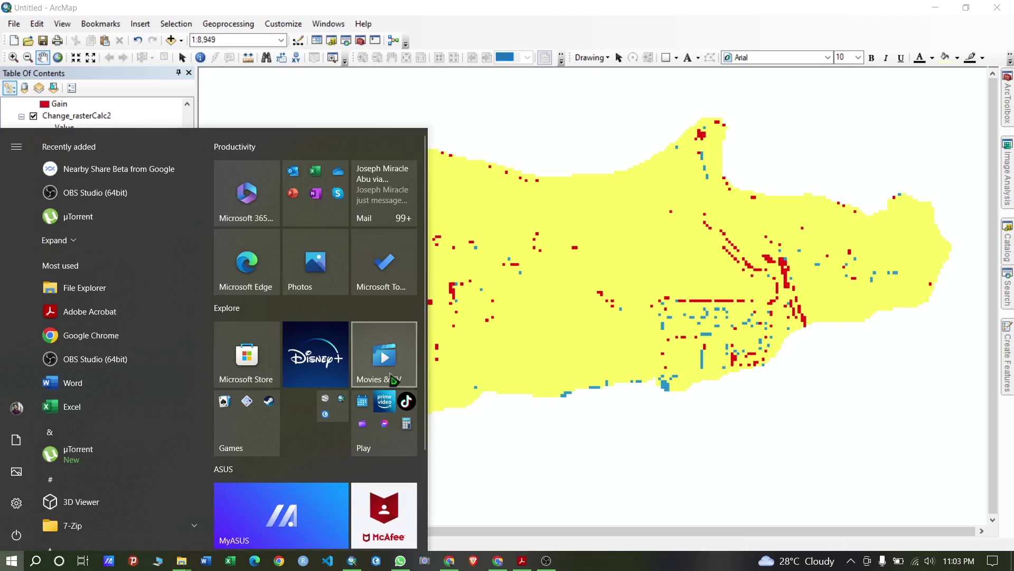
pyautogui.click(391, 418)
pyautogui.click(384, 396)
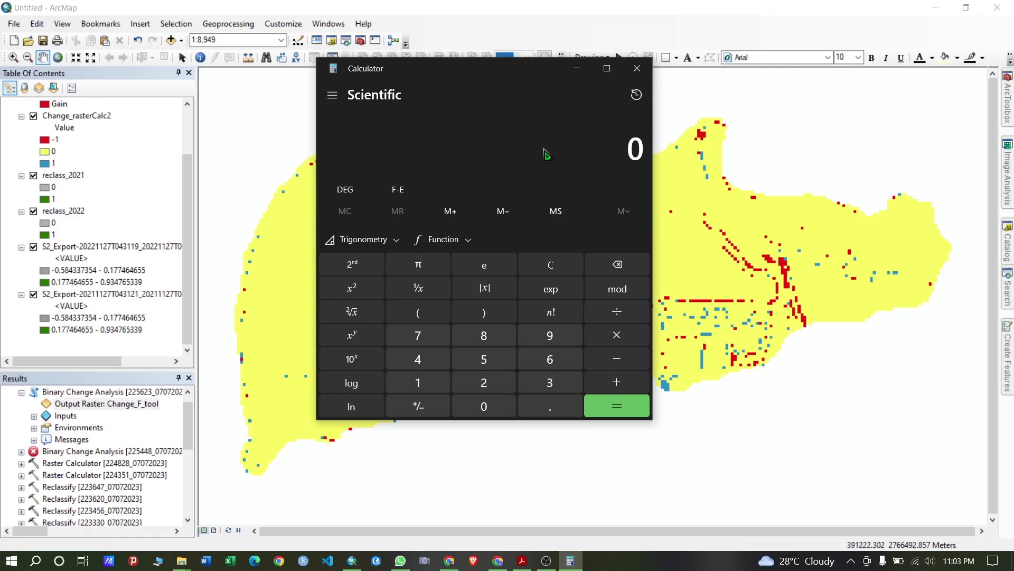
# Calculate 0 − 1 = -1 and then 1 − 0 = 1.
pyautogui.press('1')
pyautogui.press('Escape')
pyautogui.press('-')
pyautogui.press('1')
pyautogui.press('Return')
pyautogui.press('1')
pyautogui.press('0')
pyautogui.press('Return')
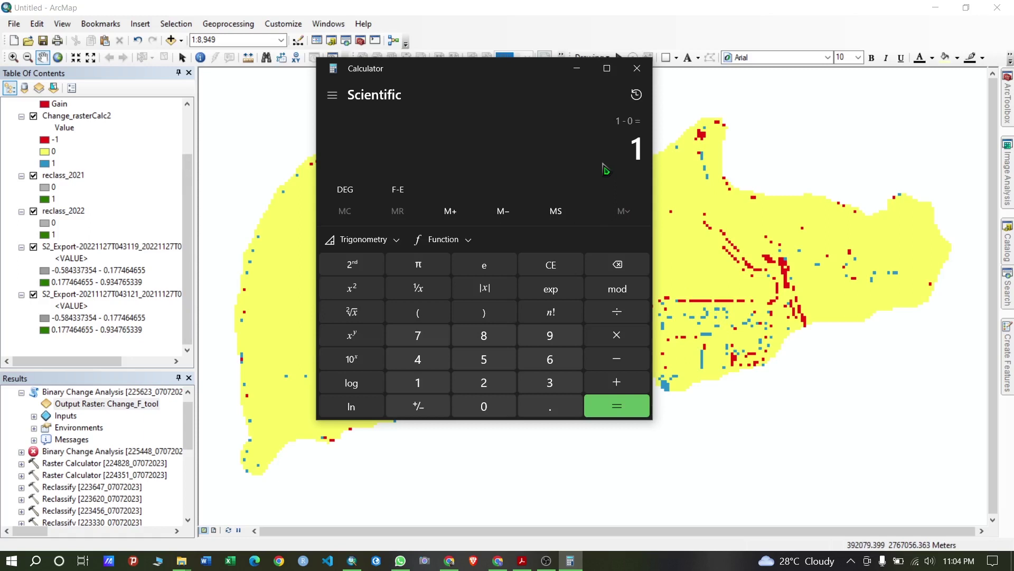
# Key in 0 − 0 and 1 − 1 in Calculator, each returning 0.
pyautogui.press('0')
pyautogui.press('-')
pyautogui.press('Return')
pyautogui.write('1 -')
pyautogui.press('Return')
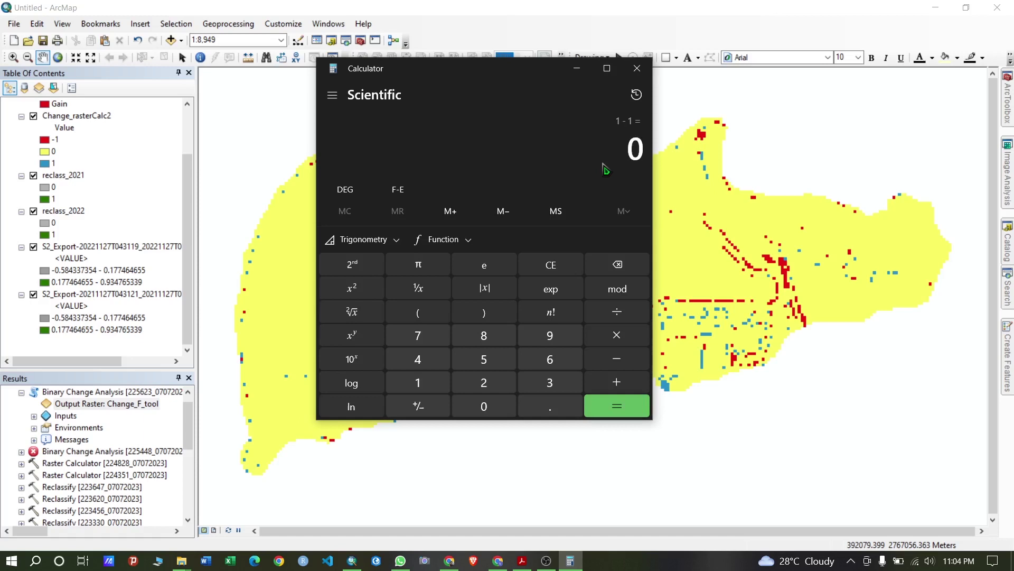
# Close Calculator and open Binary Change Analysis from Toolbox.tbx in ArcGIS_tools.
pyautogui.click(638, 68)
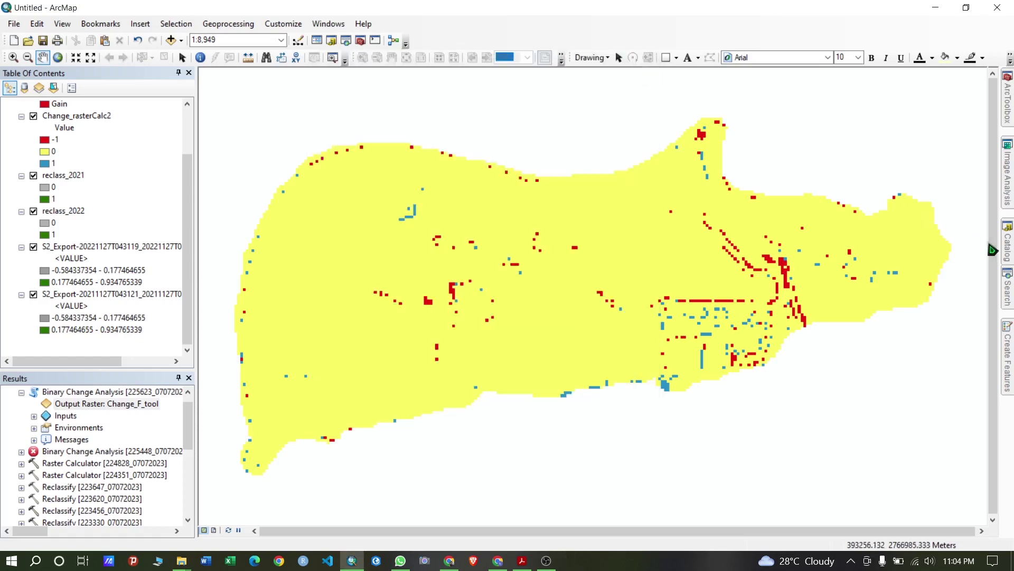
pyautogui.click(1007, 244)
pyautogui.scroll(10, 924, 277)
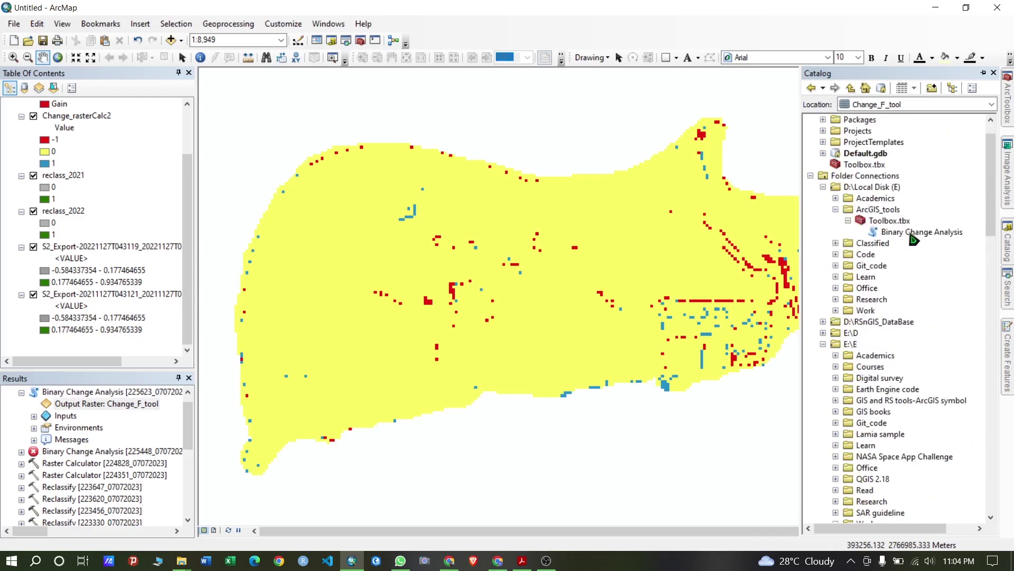
pyautogui.doubleClick(910, 233)
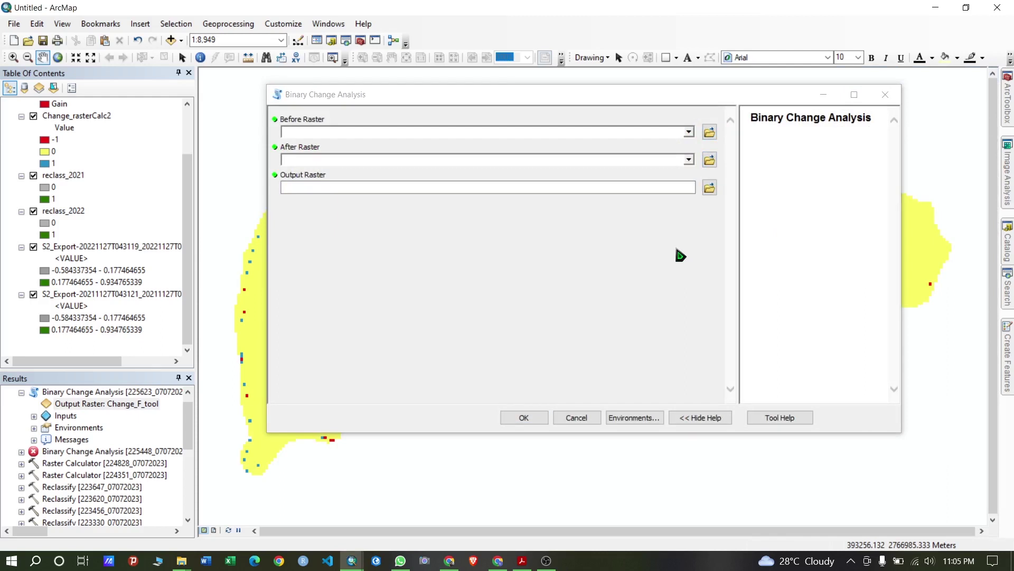
pyautogui.scroll(2, 121, 201)
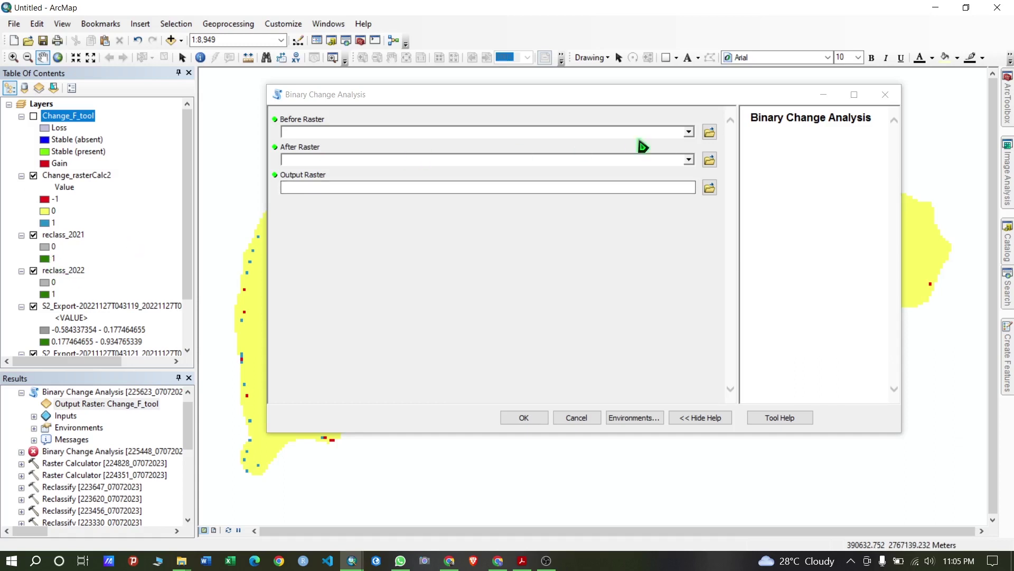
# Set Before to reclass_2021 and After to reclass_2022, then close the tool unrun.
pyautogui.click(688, 132)
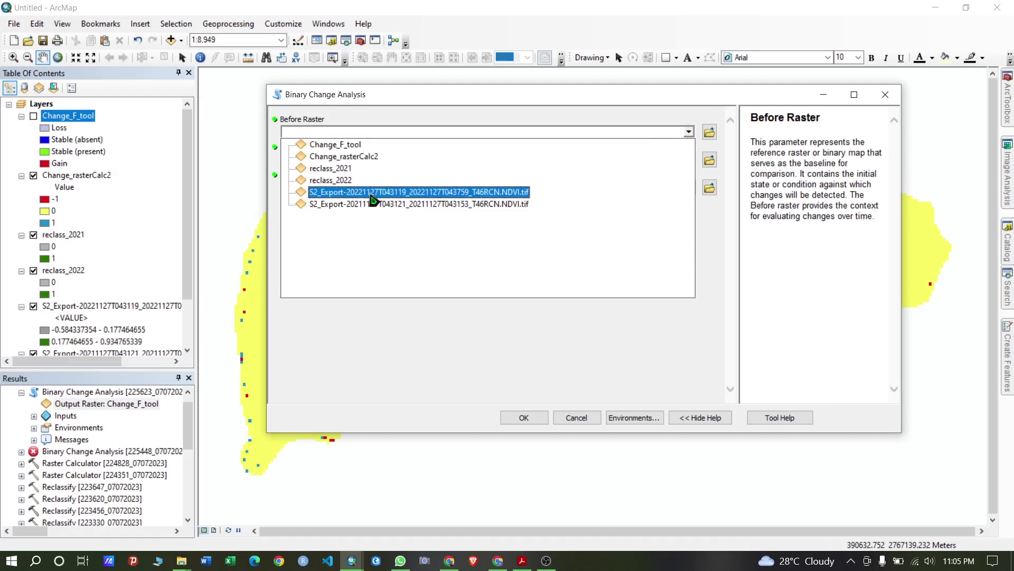
pyautogui.click(346, 174)
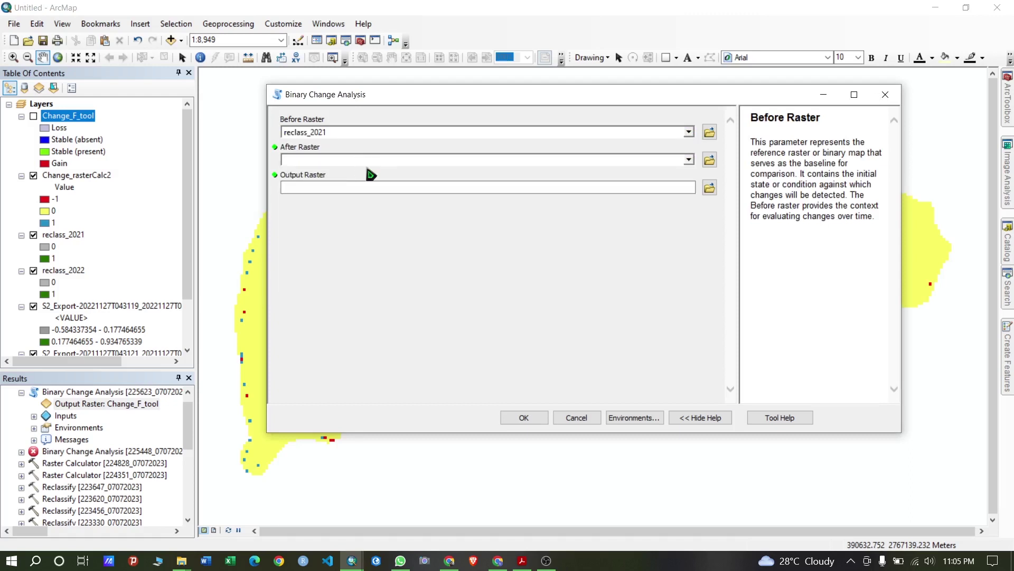
pyautogui.click(689, 159)
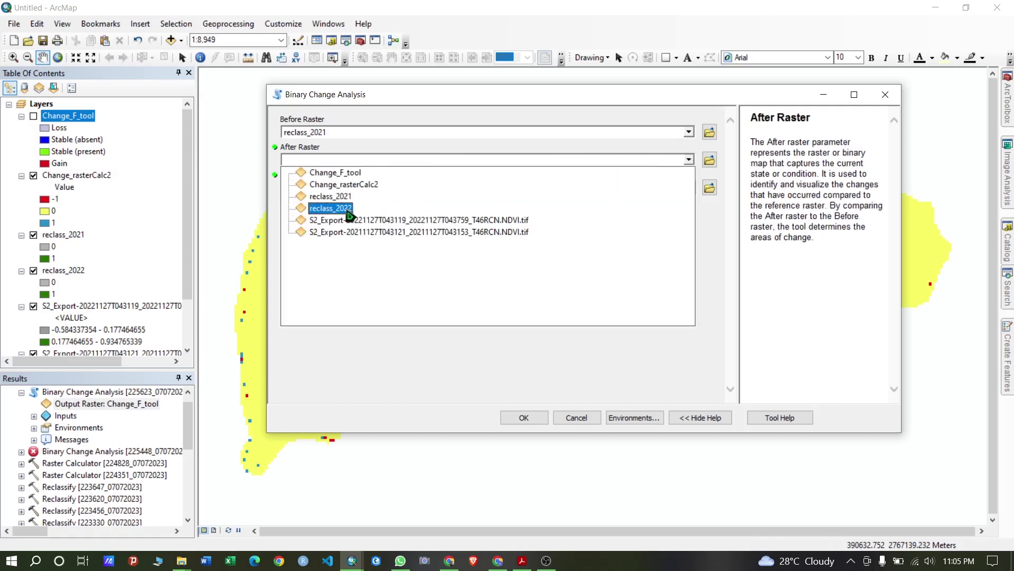
pyautogui.click(331, 208)
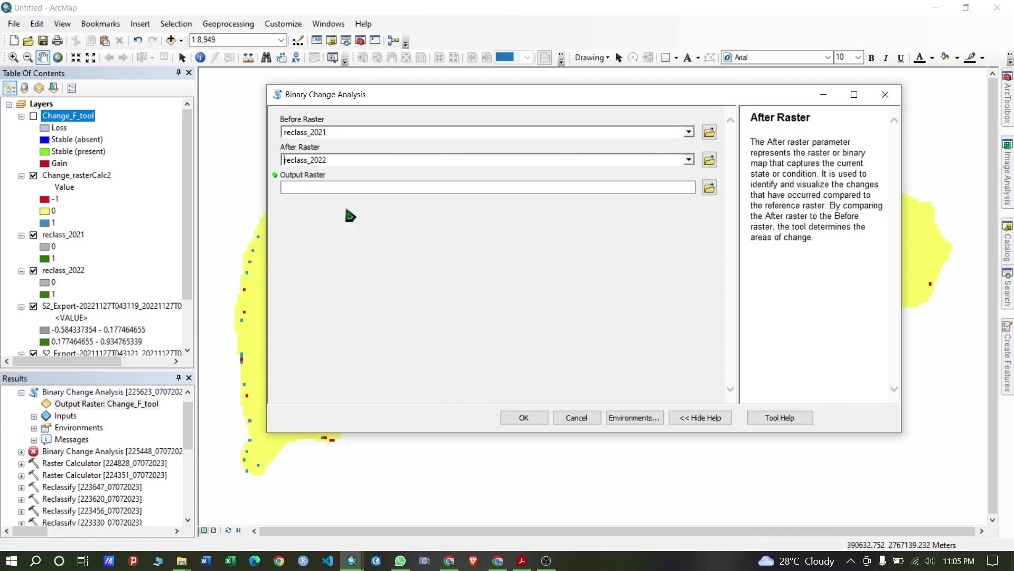
pyautogui.click(710, 188)
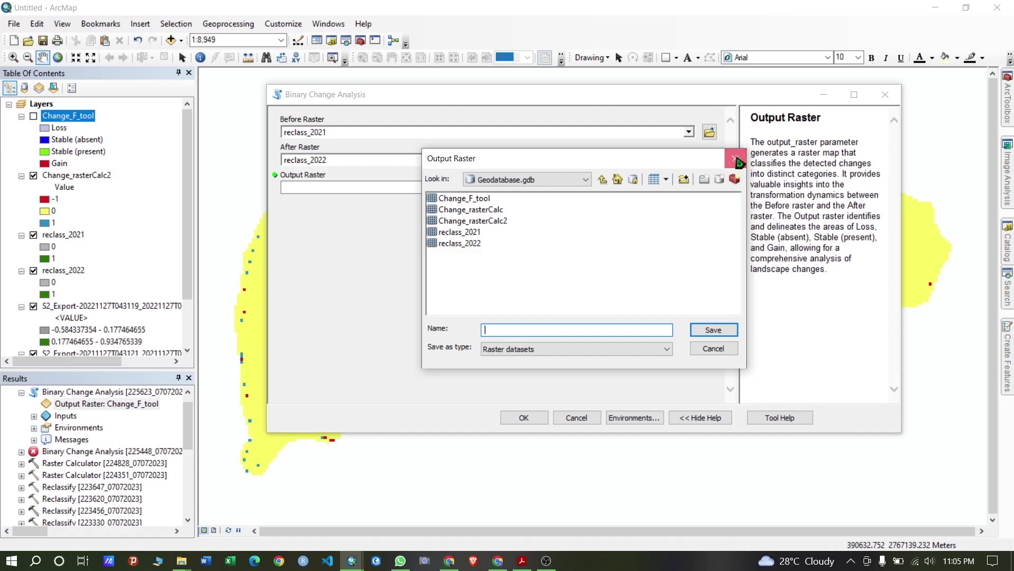
pyautogui.click(738, 160)
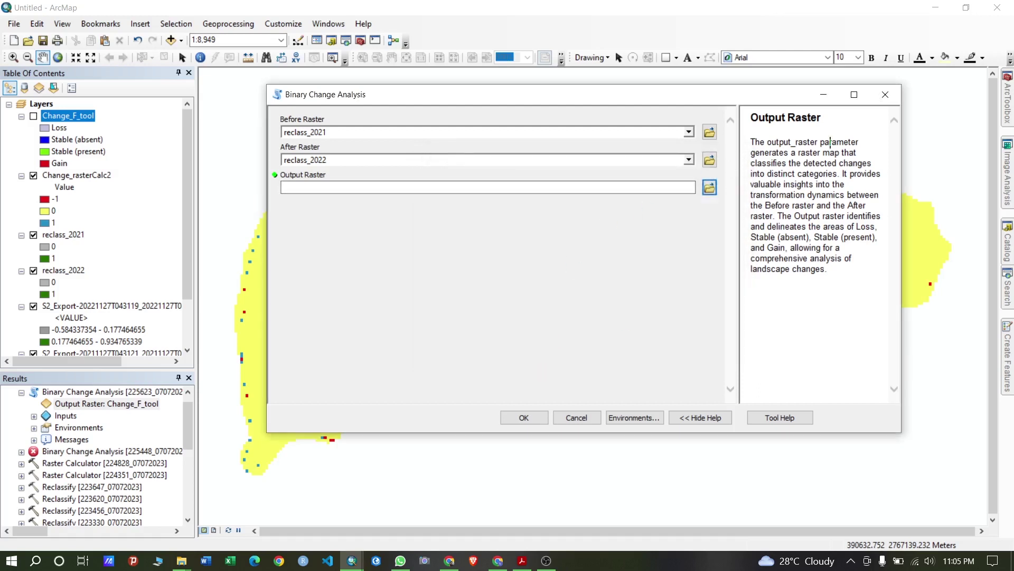
pyautogui.click(885, 96)
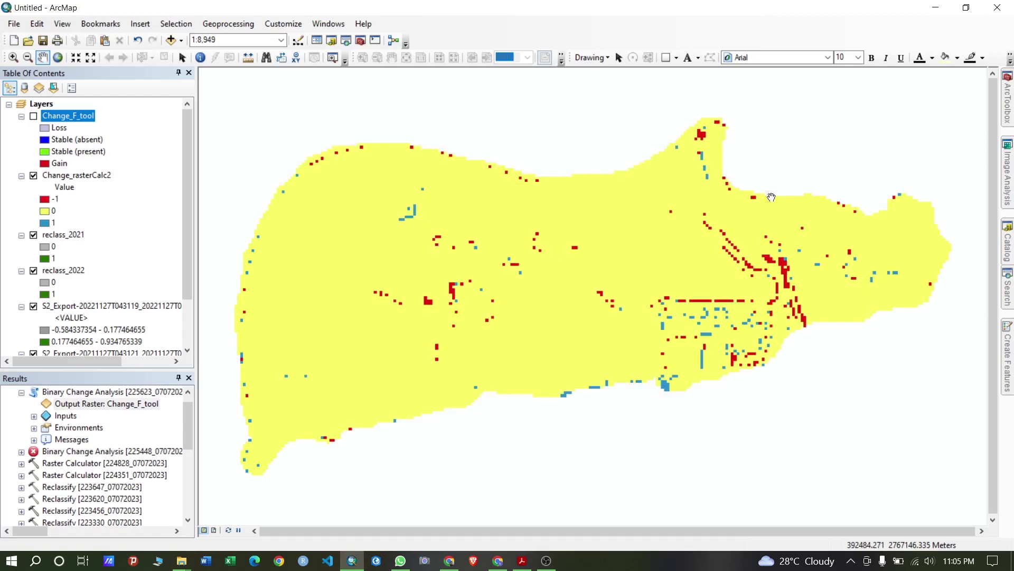
pyautogui.click(1007, 254)
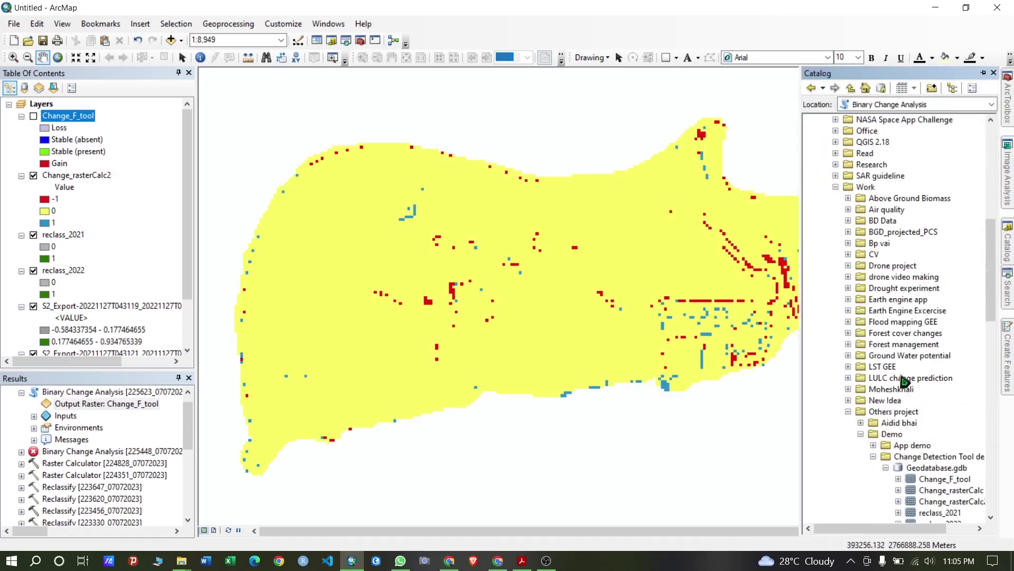
pyautogui.scroll(-4, 904, 381)
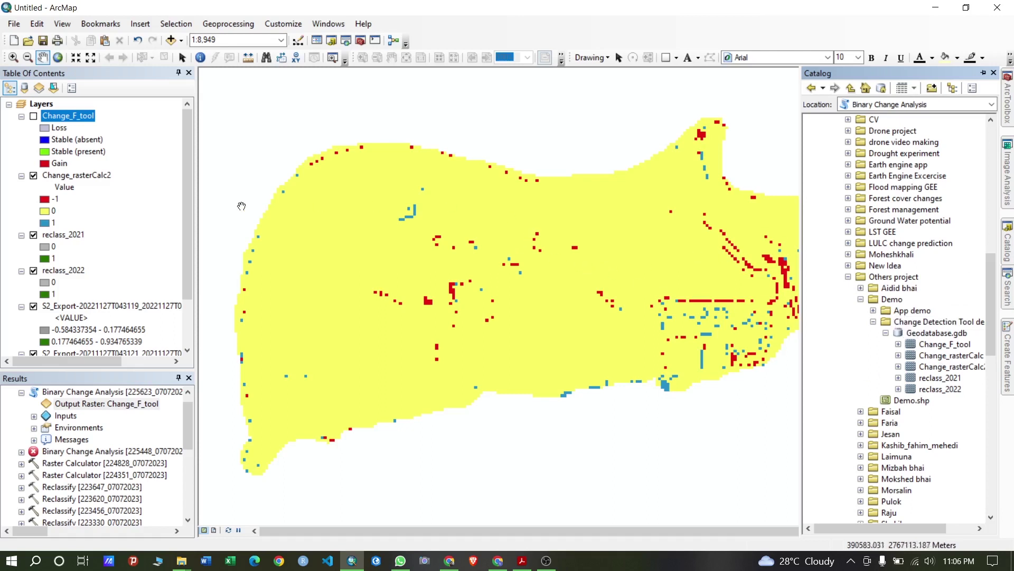
pyautogui.rightClick(61, 117)
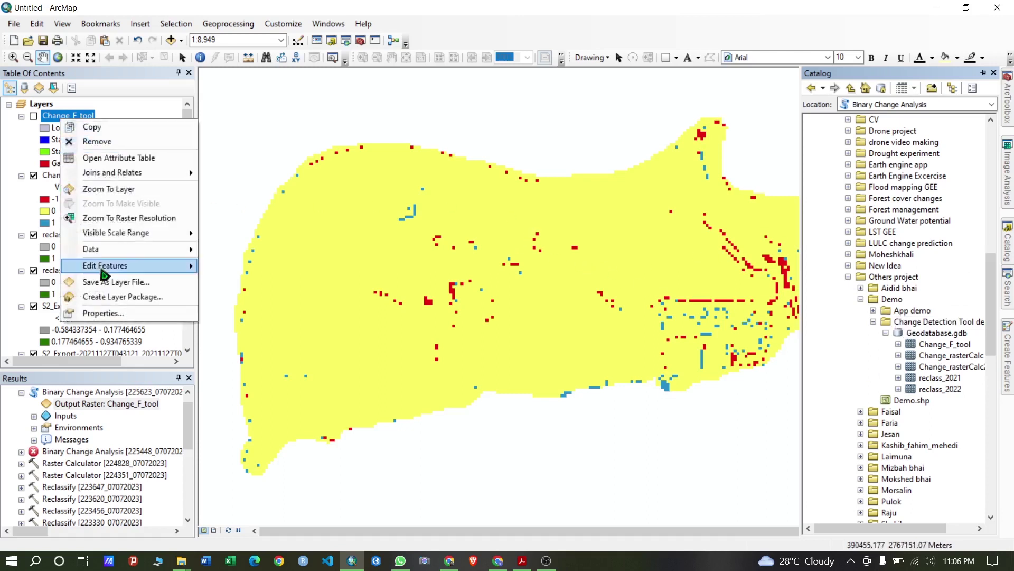
pyautogui.click(103, 313)
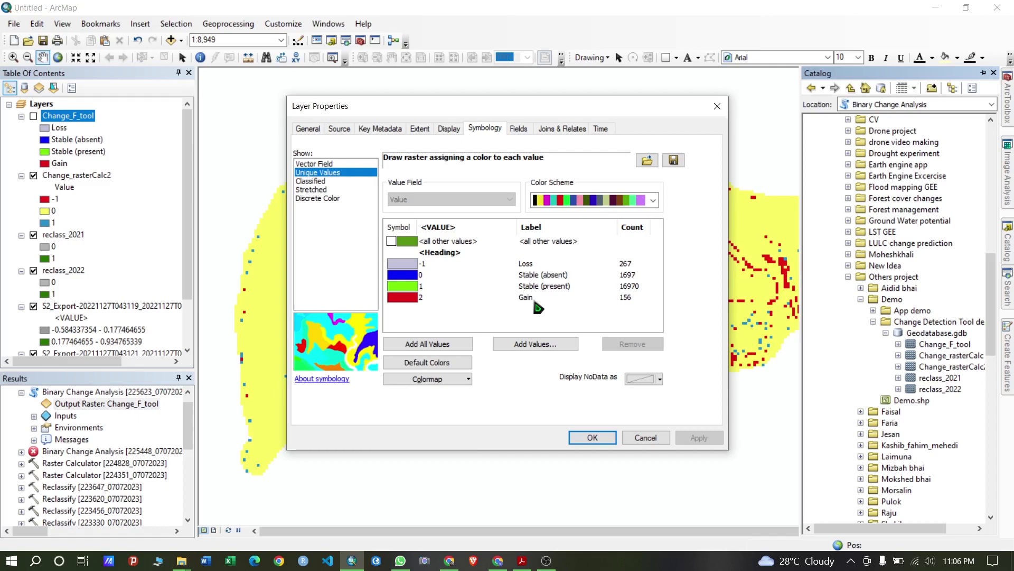
pyautogui.click(719, 108)
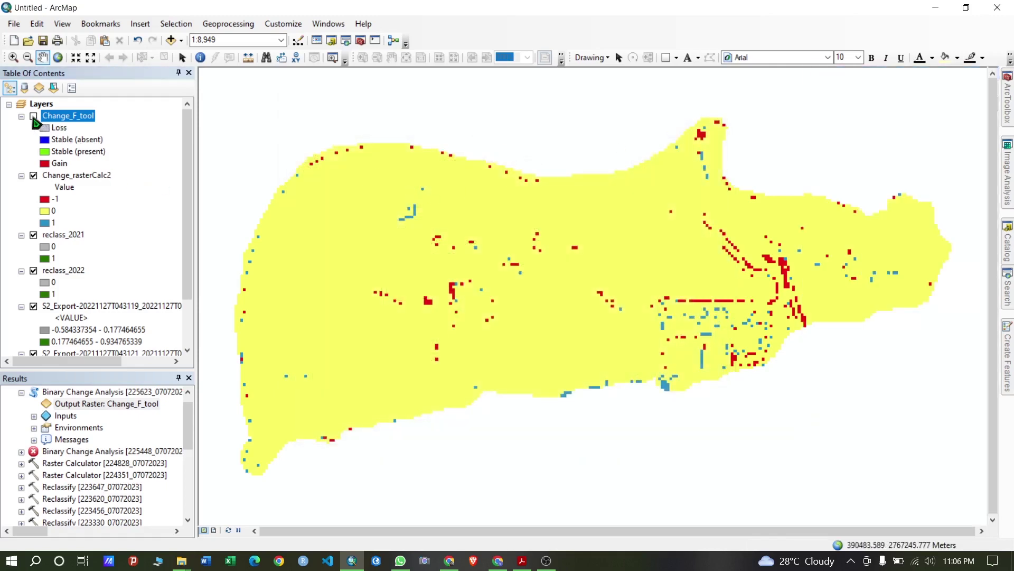
# Show Change_F_tool, then hide reclass_2021, reclass_2022 and both S2_Export layers.
pyautogui.click(33, 116)
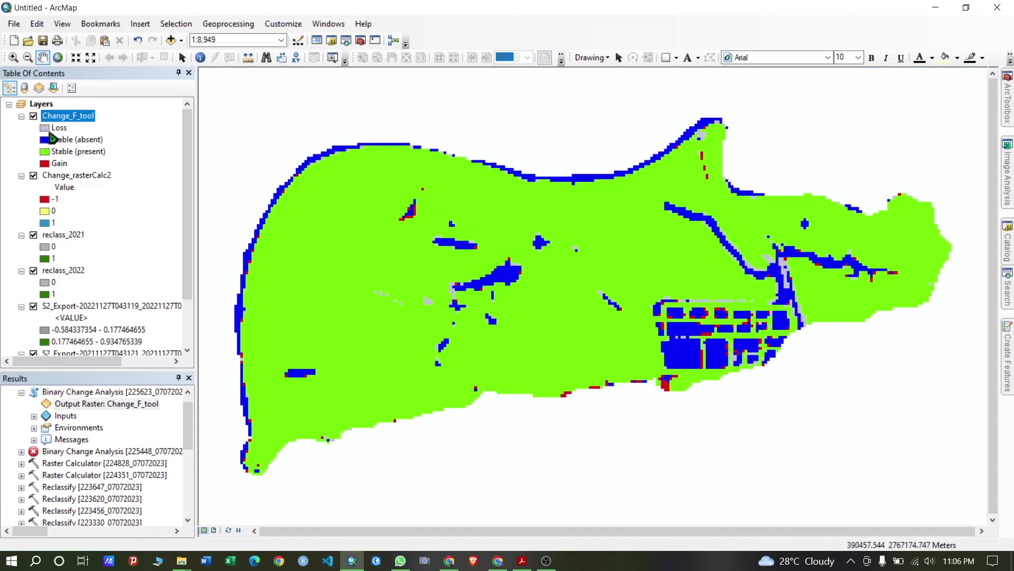
pyautogui.click(34, 117)
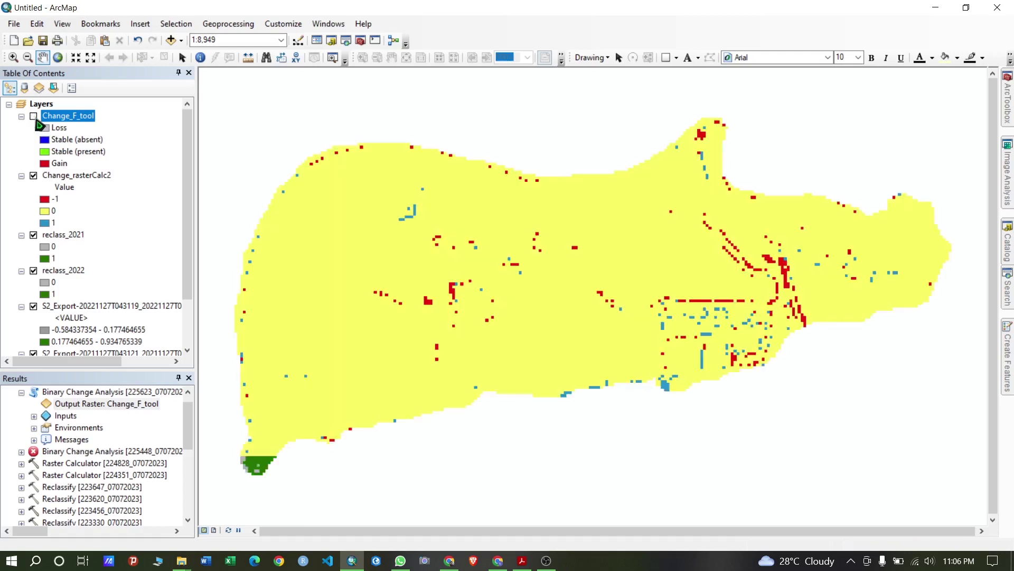
pyautogui.click(33, 234)
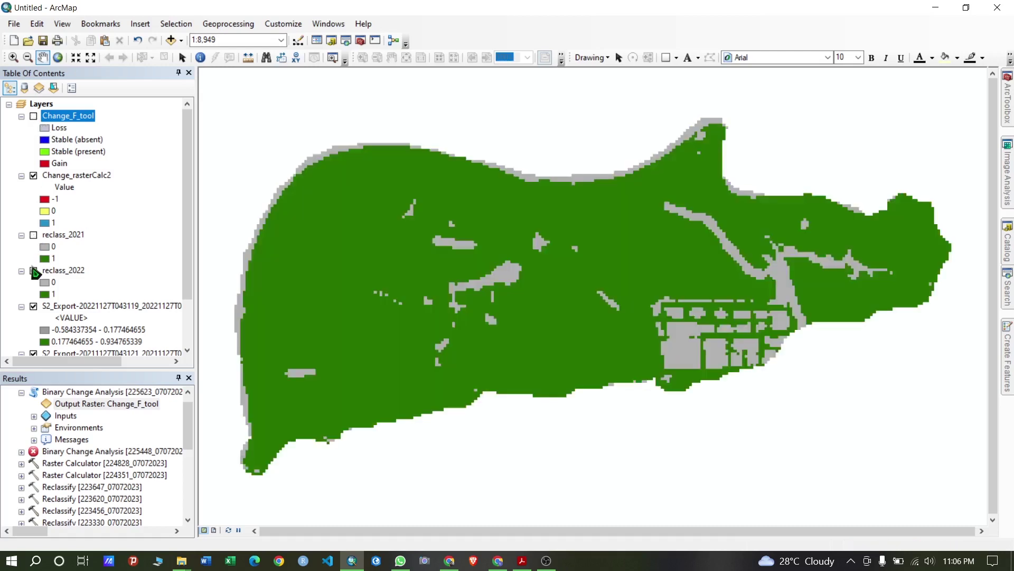
pyautogui.click(33, 270)
pyautogui.click(33, 306)
pyautogui.click(33, 353)
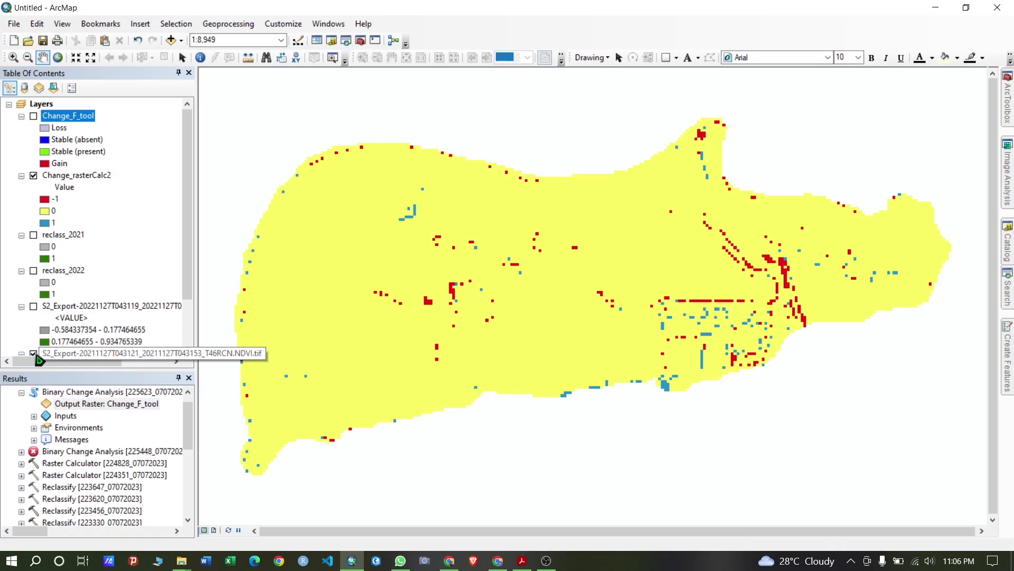
# Toggle Change_F_tool on and off to compare it with the difference map.
pyautogui.scroll(-1, 45, 317)
pyautogui.scroll(1, 44, 317)
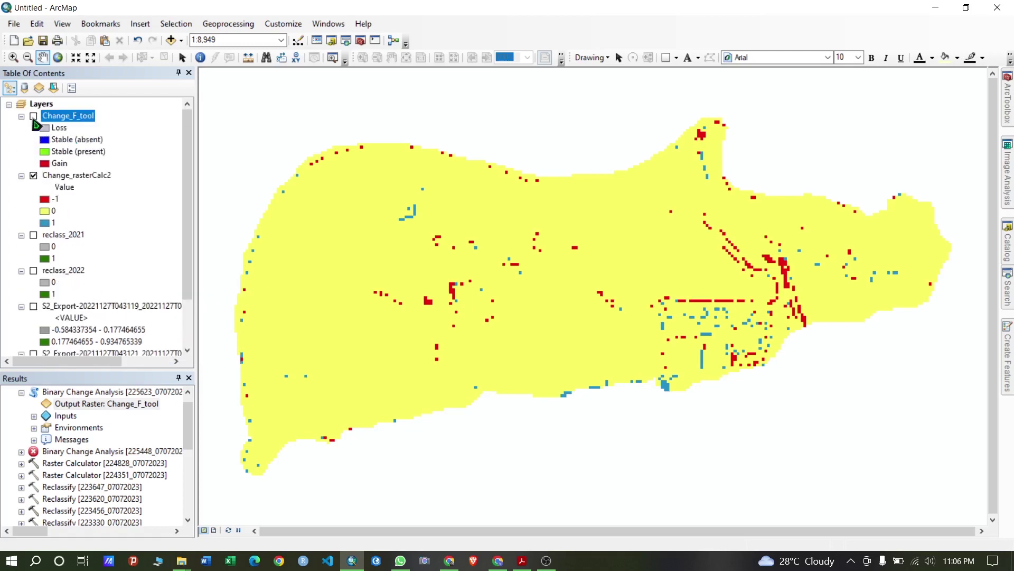
pyautogui.click(33, 117)
pyautogui.click(34, 117)
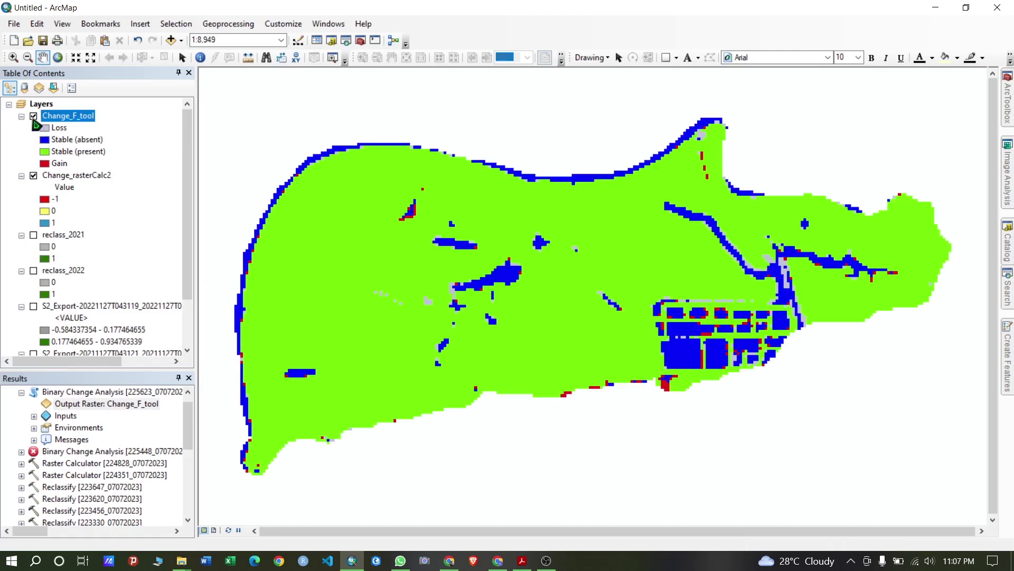
pyautogui.click(34, 121)
# Turn Change_F_tool back on, read through the tool's parameters and open the author's LinkedIn credit.
pyautogui.click(34, 121)
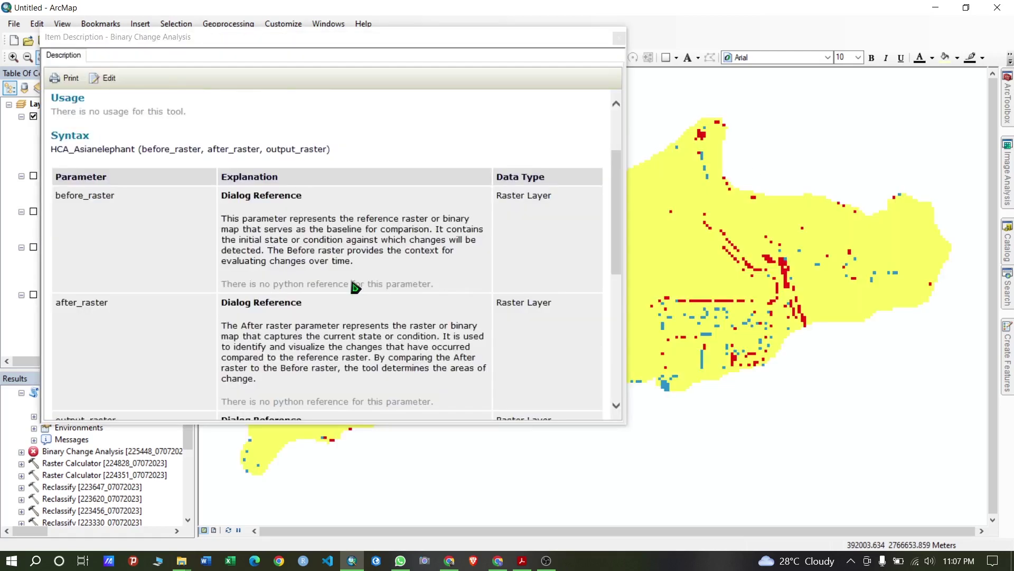
pyautogui.scroll(2, 354, 287)
pyautogui.scroll(-3, 356, 287)
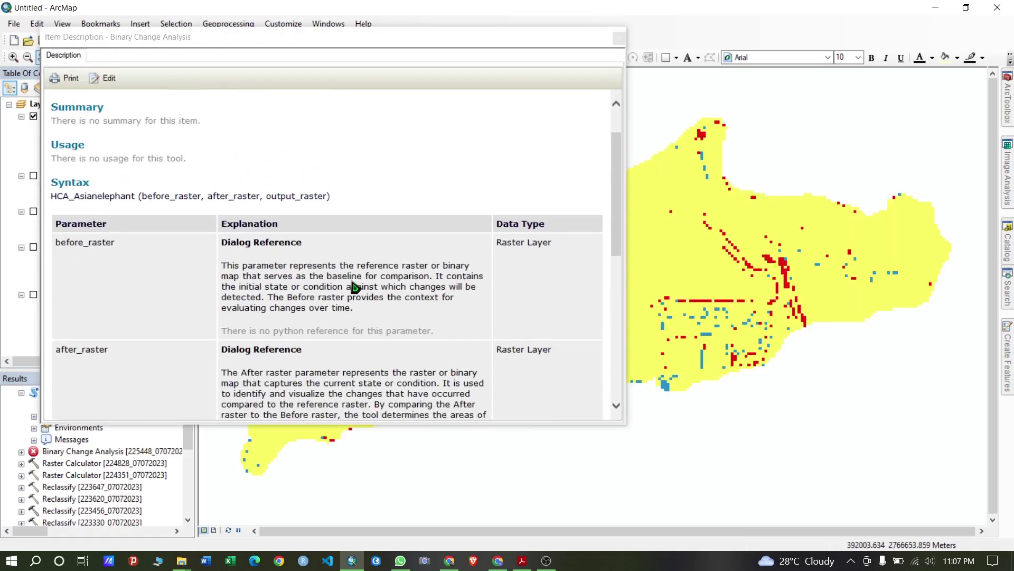
pyautogui.scroll(-3, 402, 260)
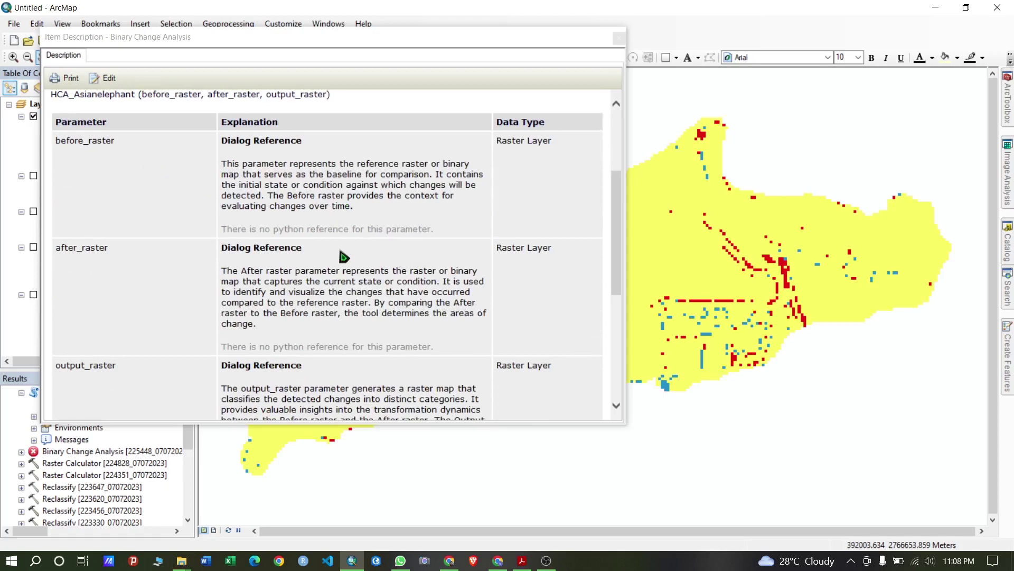
pyautogui.scroll(-1, 344, 257)
pyautogui.scroll(-6, 344, 257)
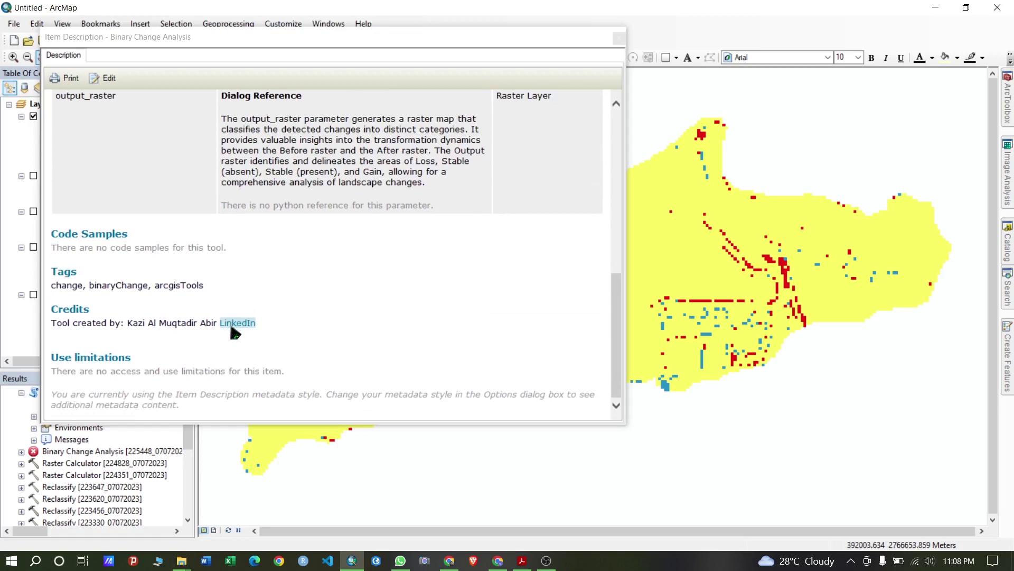
pyautogui.click(232, 326)
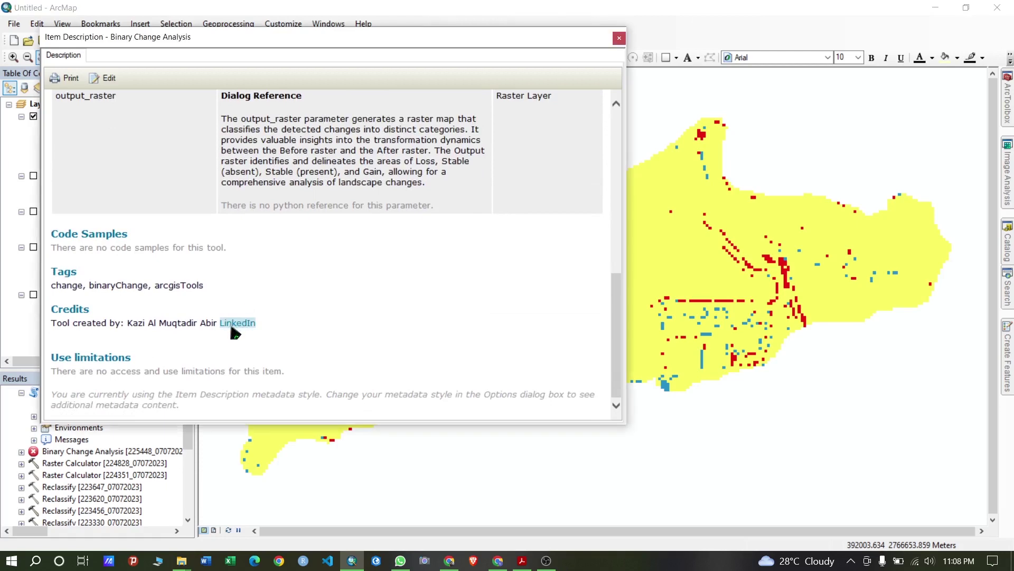